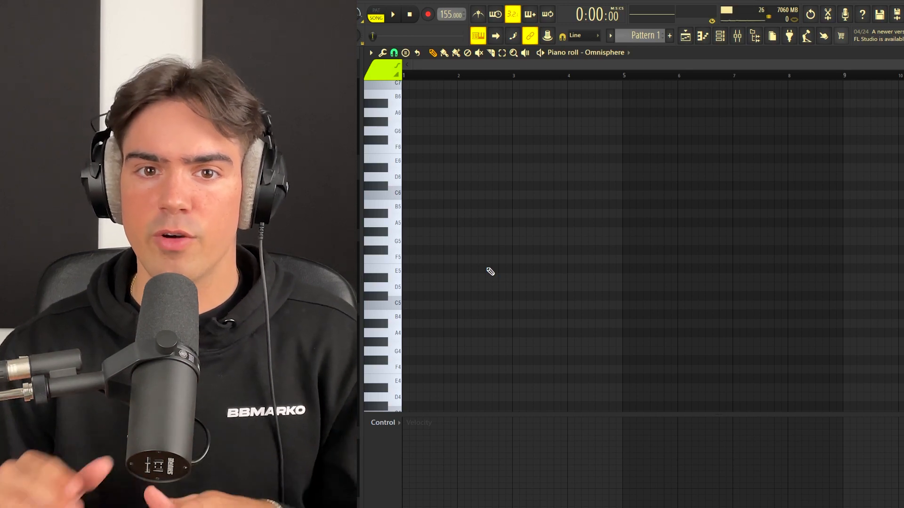
Draw two-bar C5, D#5 and G5 notes from bar 1, and raise the D#5 note one octave to D#6.
left_click(434, 305)
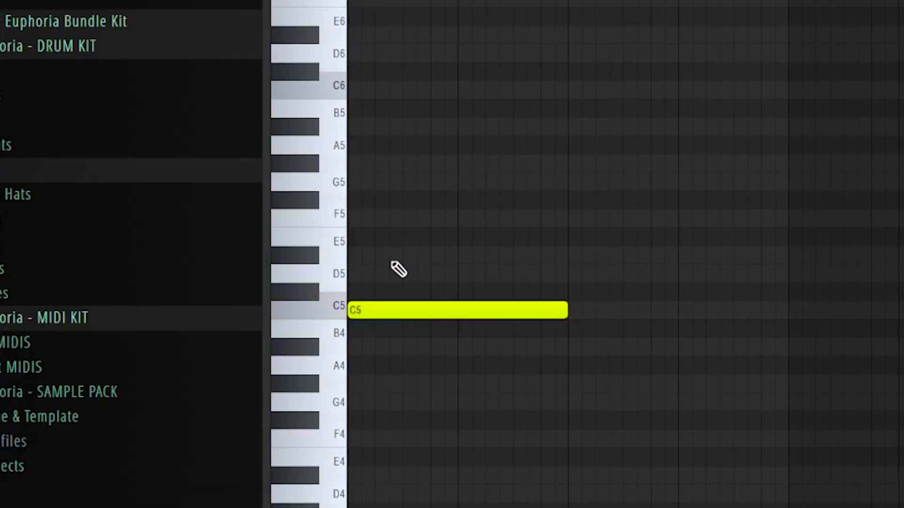
left_click(393, 256)
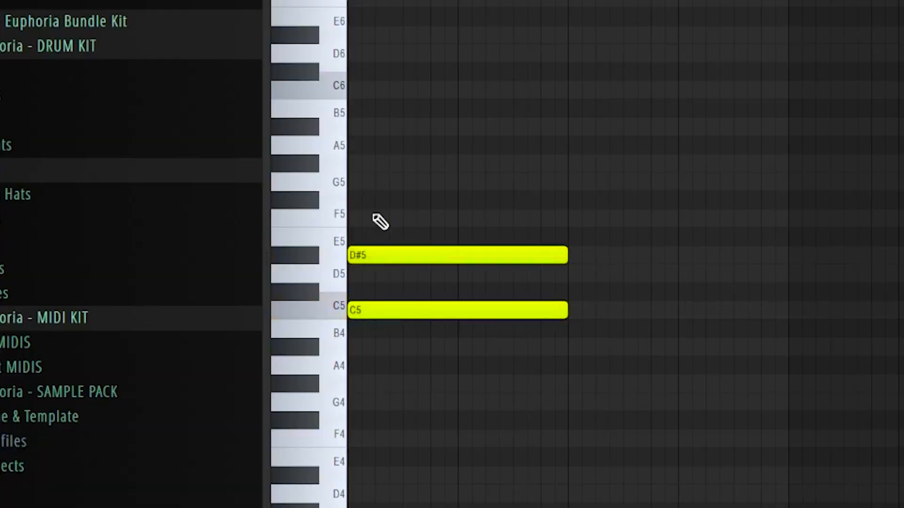
left_click(400, 182)
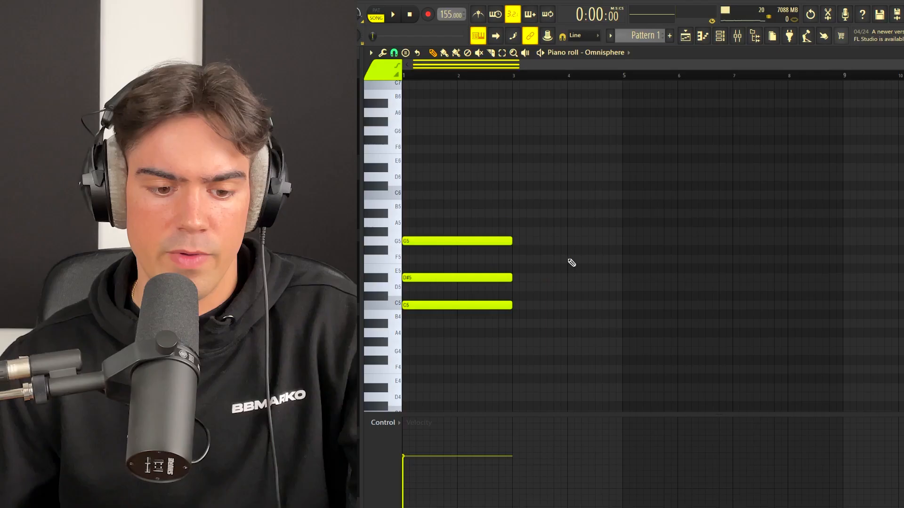
left_click_drag(690, 211, 554, 277)
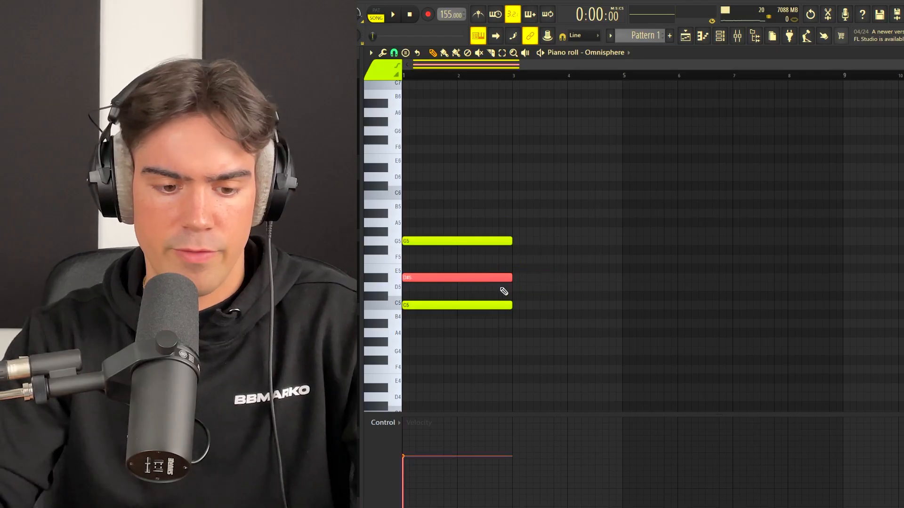
key("ctrl+Up")
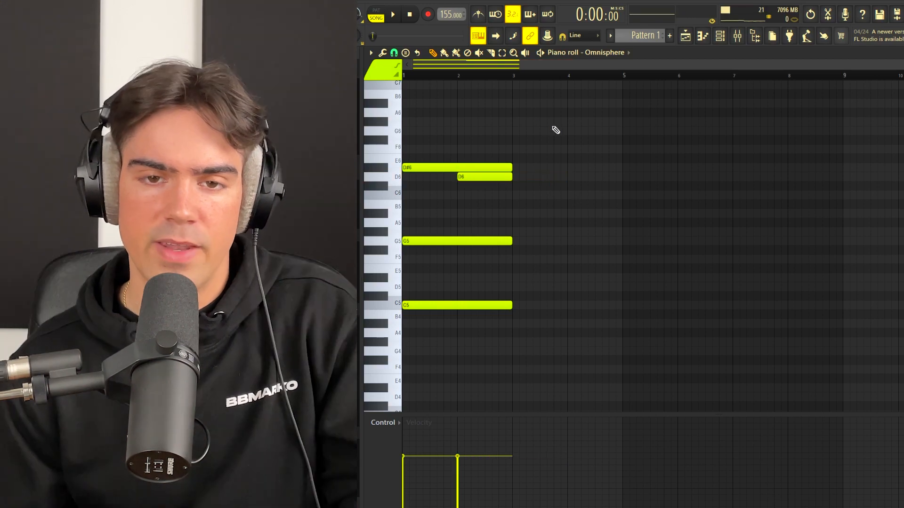
Duplicate the chord notes of bars 1 and 2 into bars 3 and 4.
left_click_drag(518, 79, 406, 78)
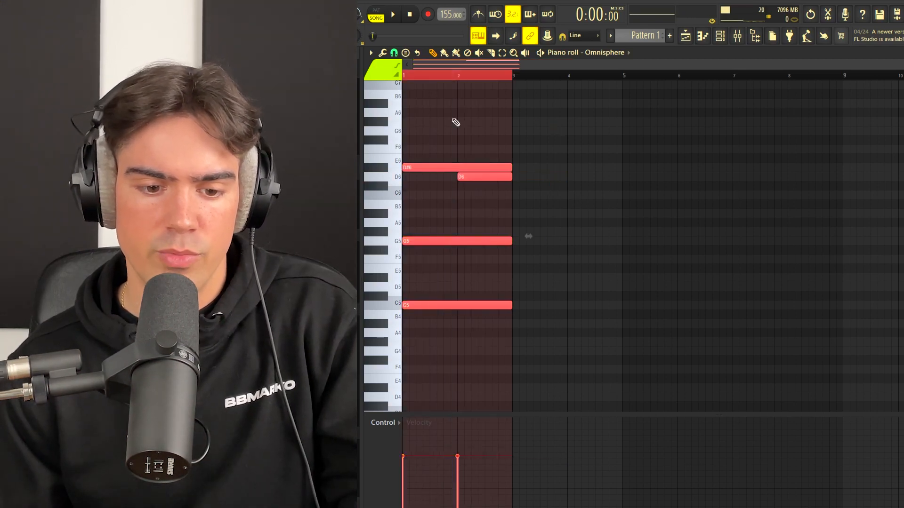
left_click(662, 236, "ctrl")
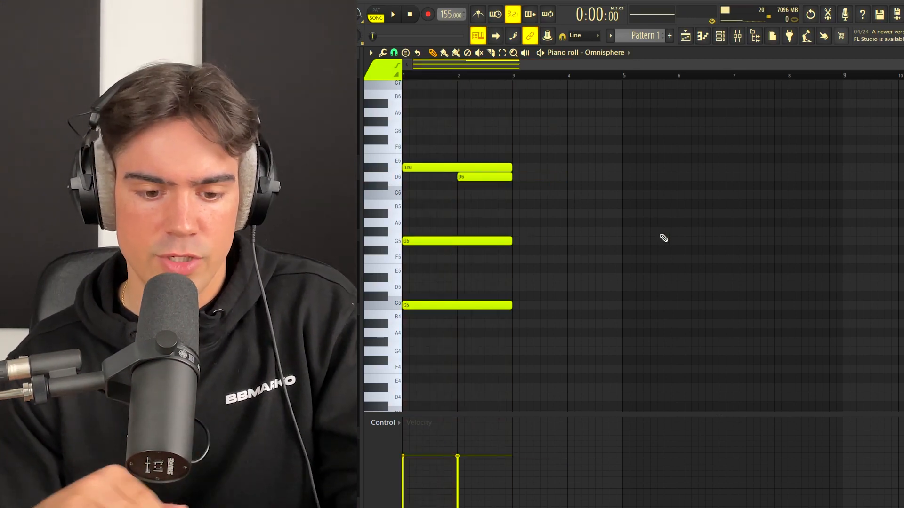
key("ctrl+b")
Raise the G5 note at bar 3 to G#5, and duplicate the four-bar chord pattern into bars 5 to 8.
left_click(576, 241)
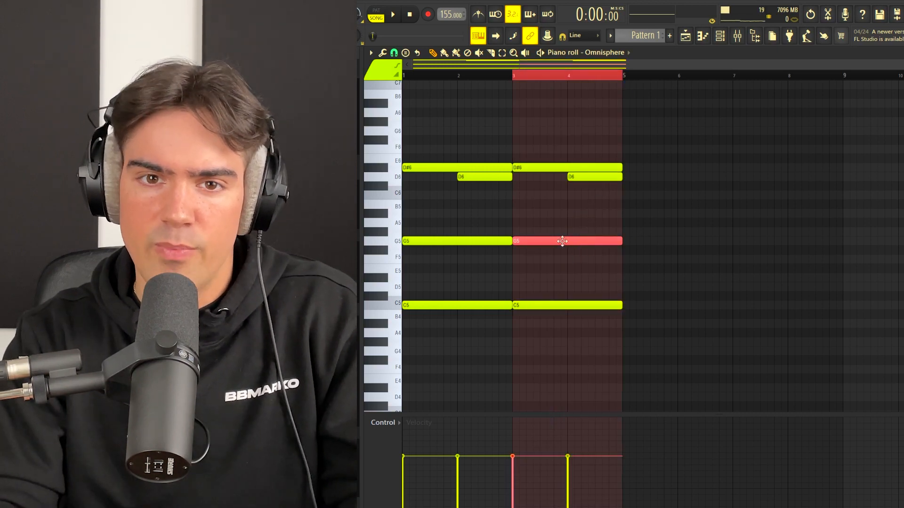
left_click(564, 244, "ctrl")
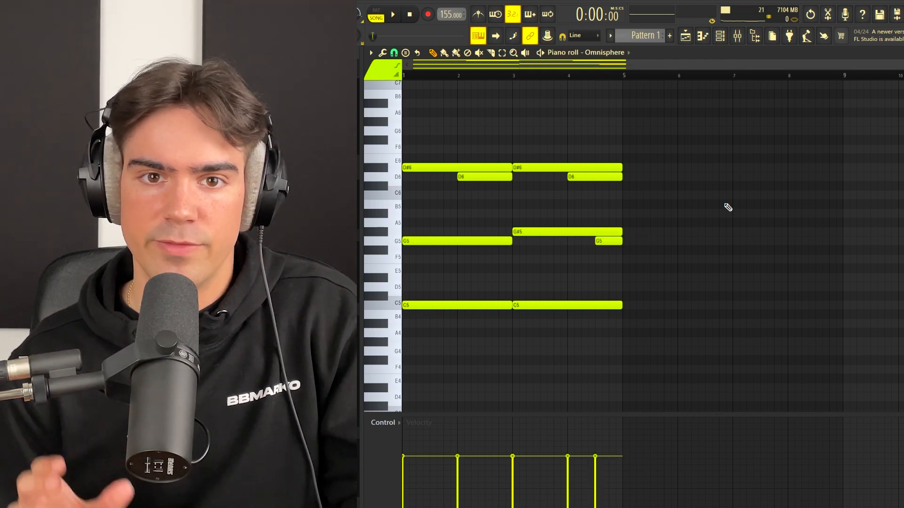
key("ctrl+b")
Randomize the velocities of all the chord notes and strum them.
key("ctrl+a")
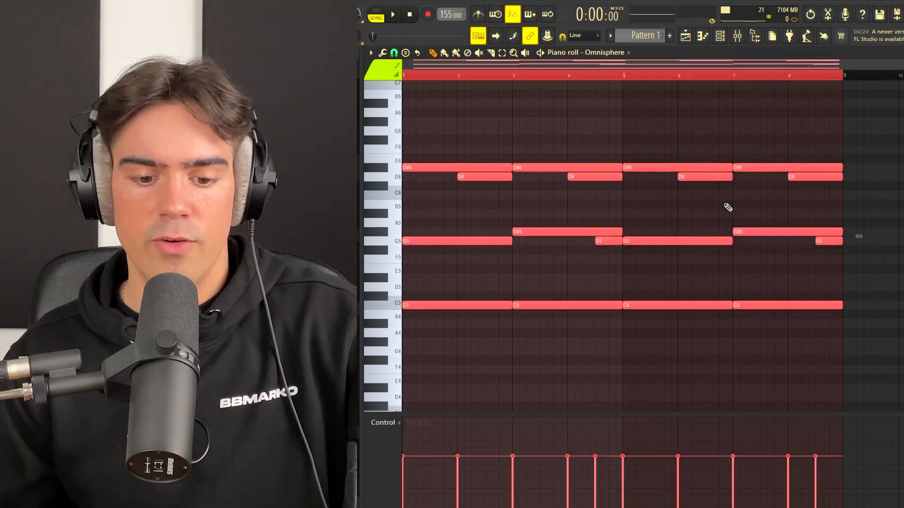
key("alt+r")
left_click(681, 387)
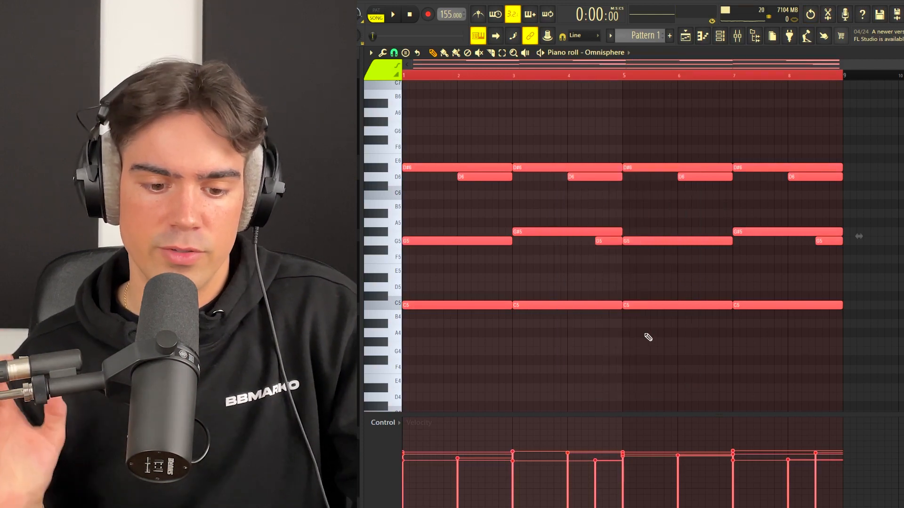
key("alt+s")
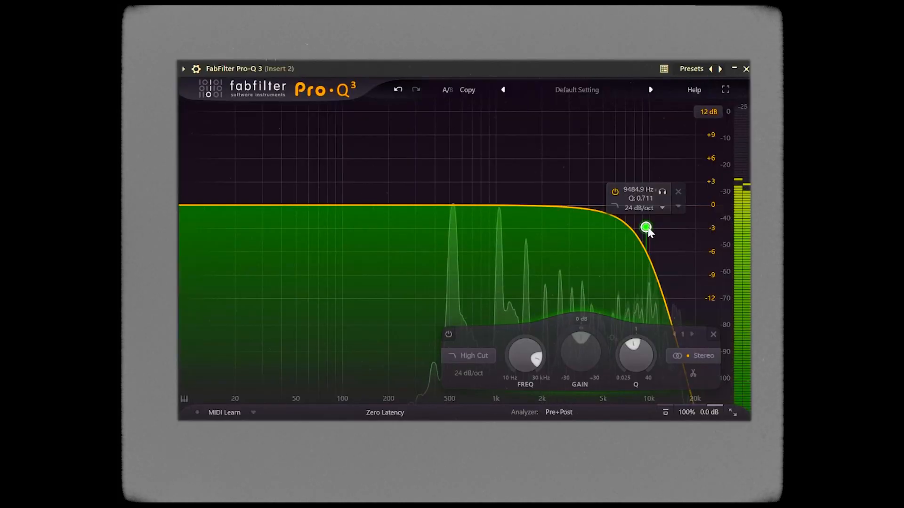
On Insert 2, lower the high cut frequency in Pro-Q 3 and increase the Band 1 stereo width in the Ozone 9 Imager.
left_click_drag(648, 228, 579, 227)
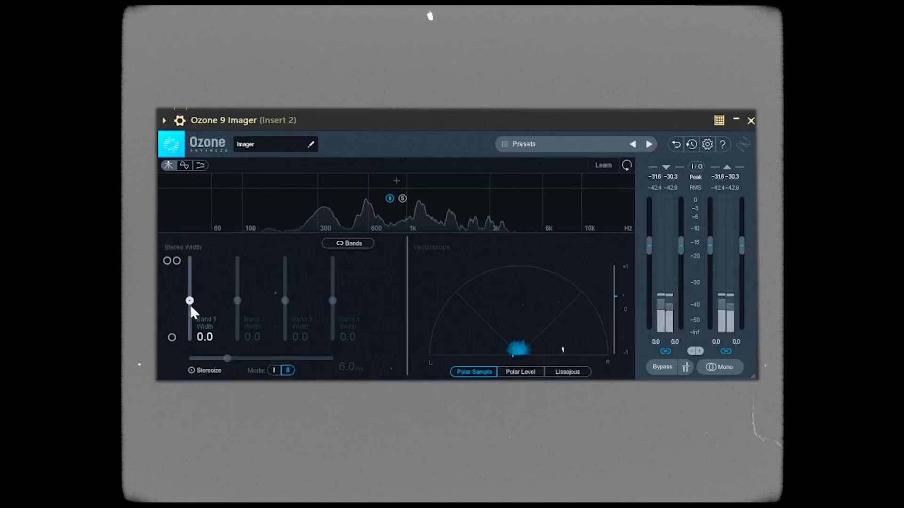
left_click_drag(190, 304, 190, 287)
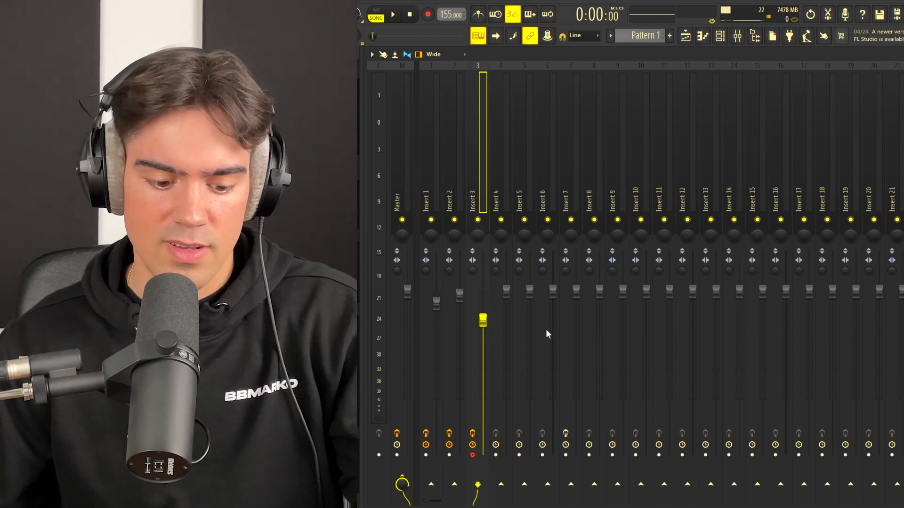
Render the armed mixer track Insert 3 to an audio clip, reverse that clip and play it back.
key("alt+r")
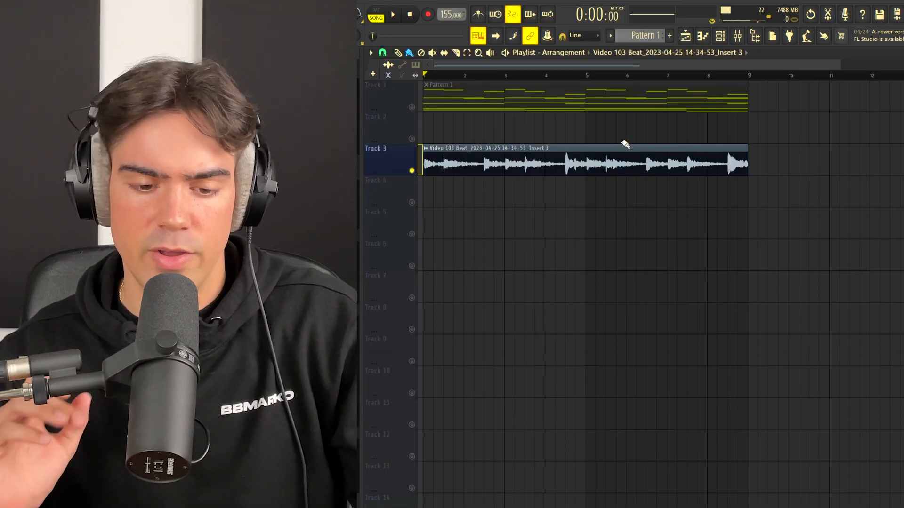
double_click(582, 170)
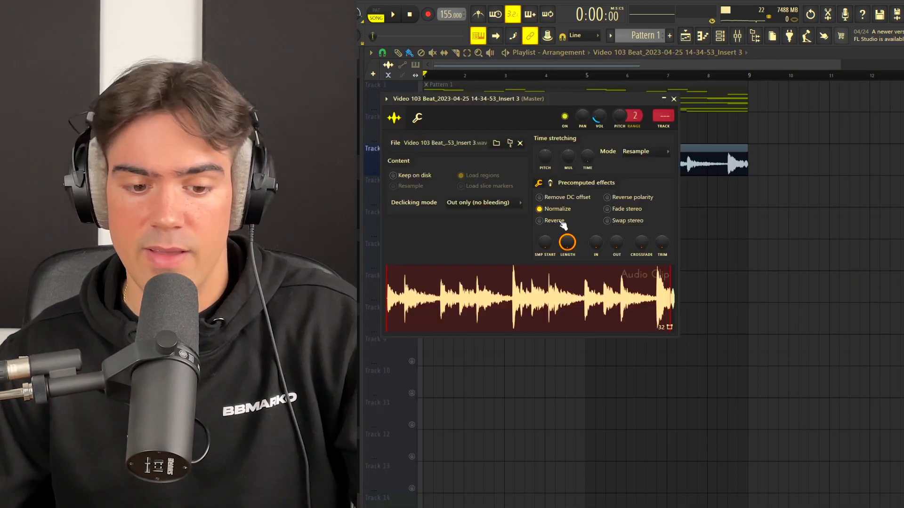
left_click(539, 220)
key("space")
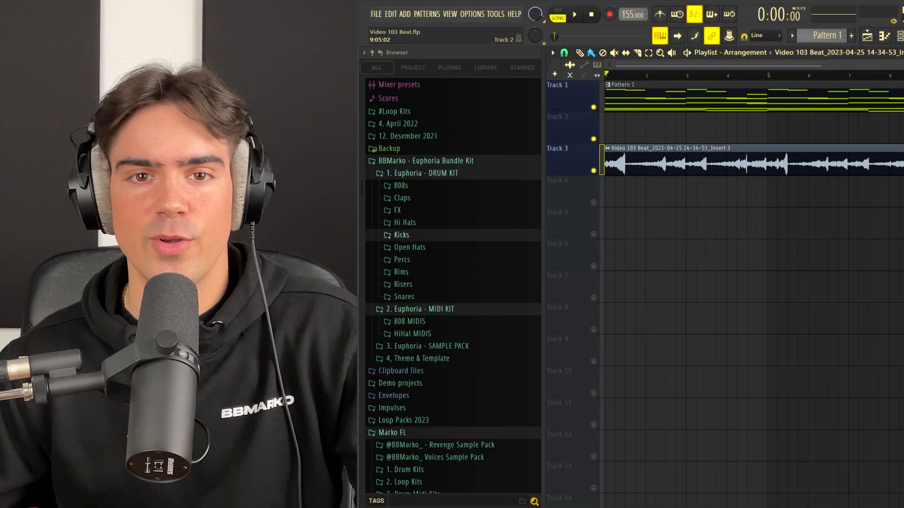
Open the Bass folder of the BBMarko - Empyreal One Shot kit.
scroll(465, 262, "down", 10)
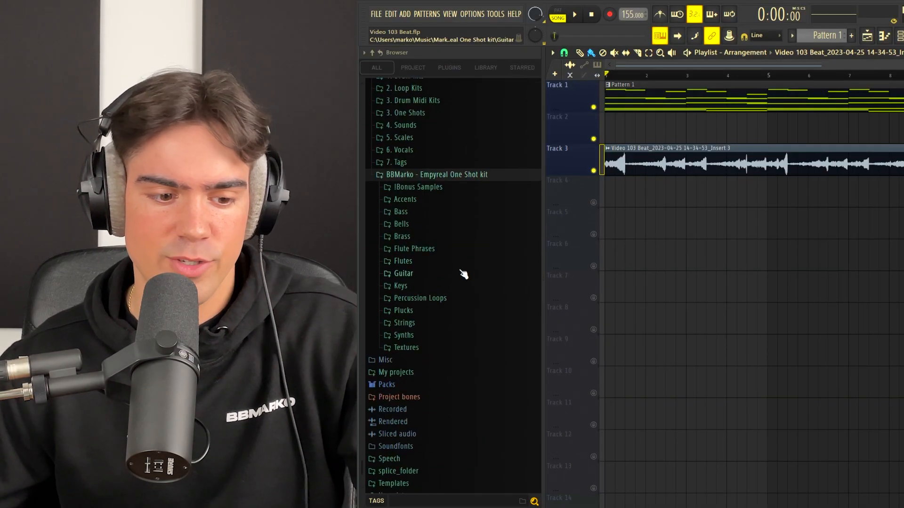
mouse_move(503, 220)
left_click(464, 215)
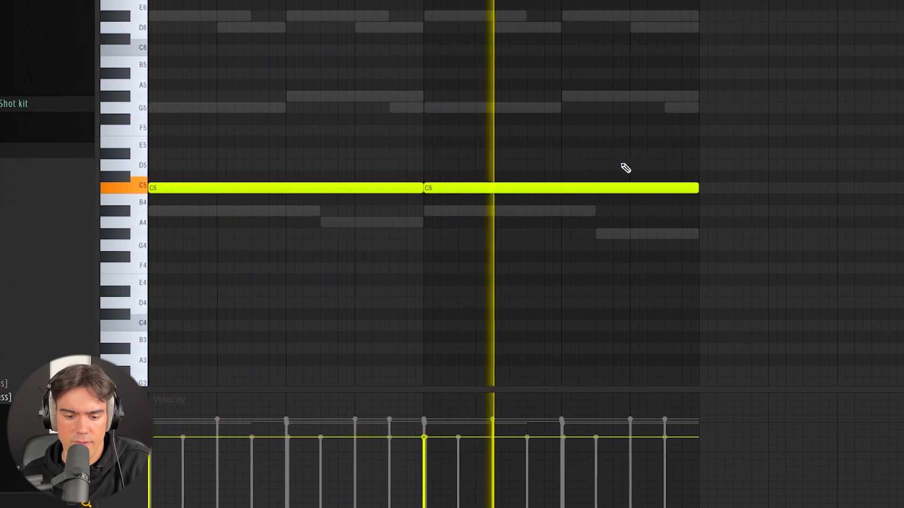
Select both four-bar C5 notes of the synth bass pattern.
left_click_drag(635, 126, 374, 282)
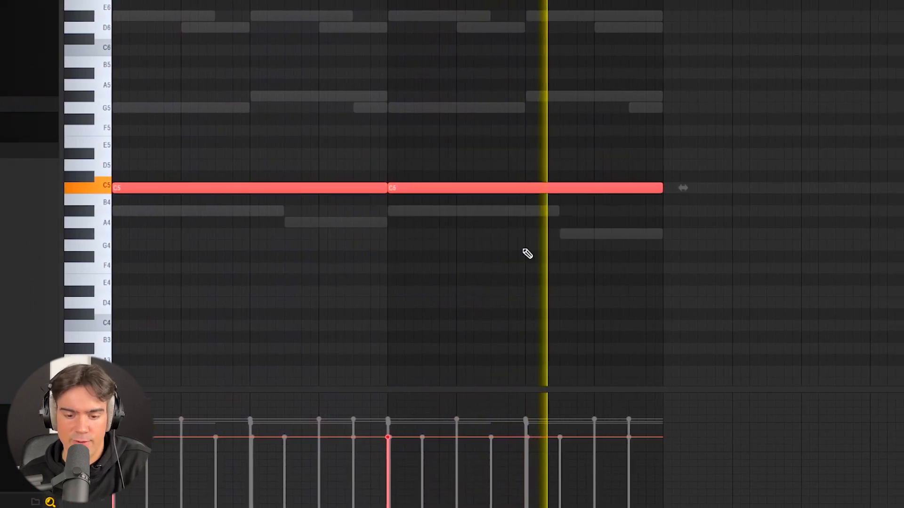
left_click(648, 221, "ctrl")
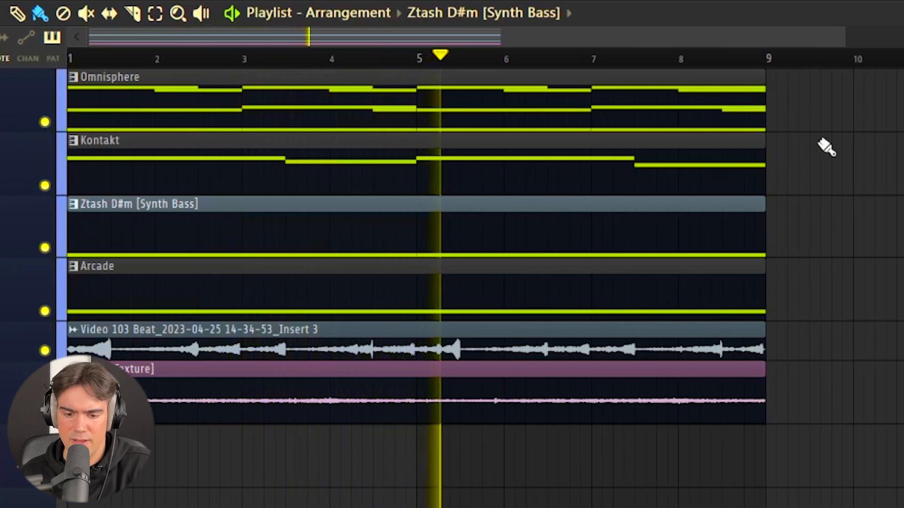
Select all the clips in the arrangement and duplicate them directly after the originals.
left_click_drag(825, 96, 188, 405)
key("ctrl+d")
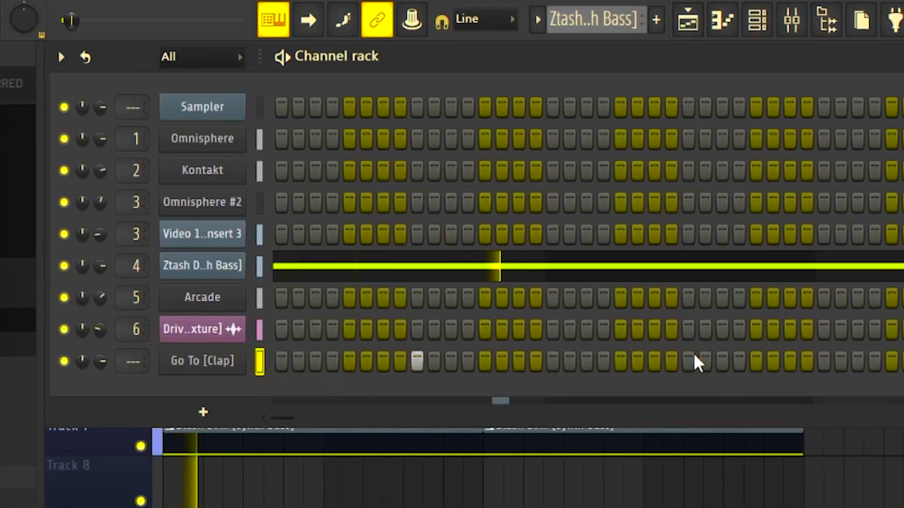
Continue the Go To [Clap] pattern with a hit every 16 steps, starting at step 25.
left_click(747, 360)
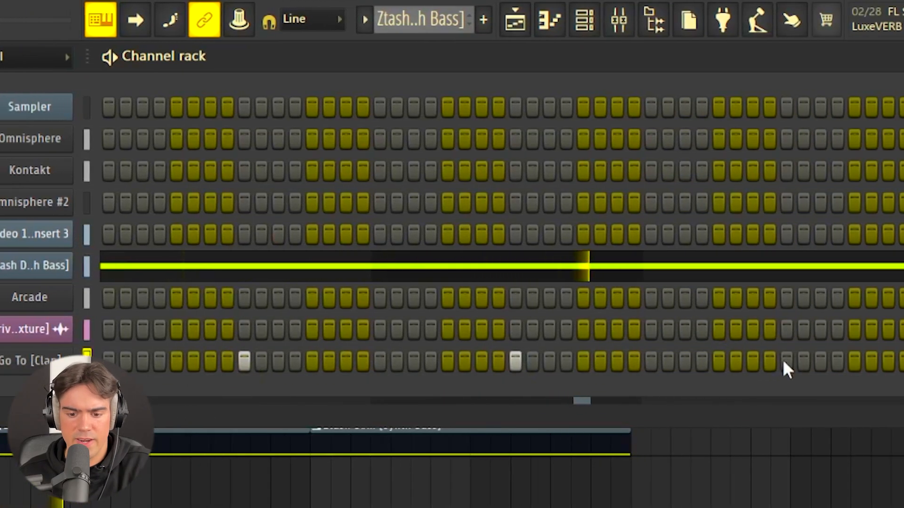
left_click(787, 360)
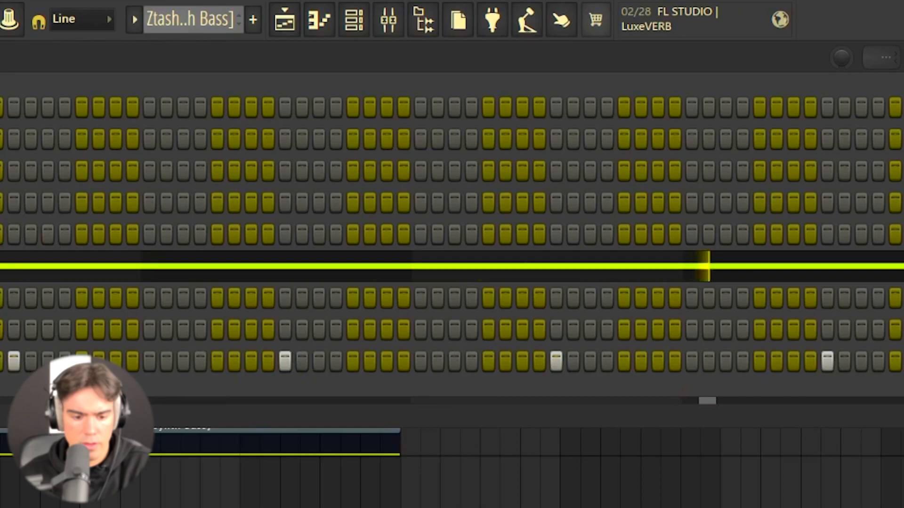
right_click(2, 360)
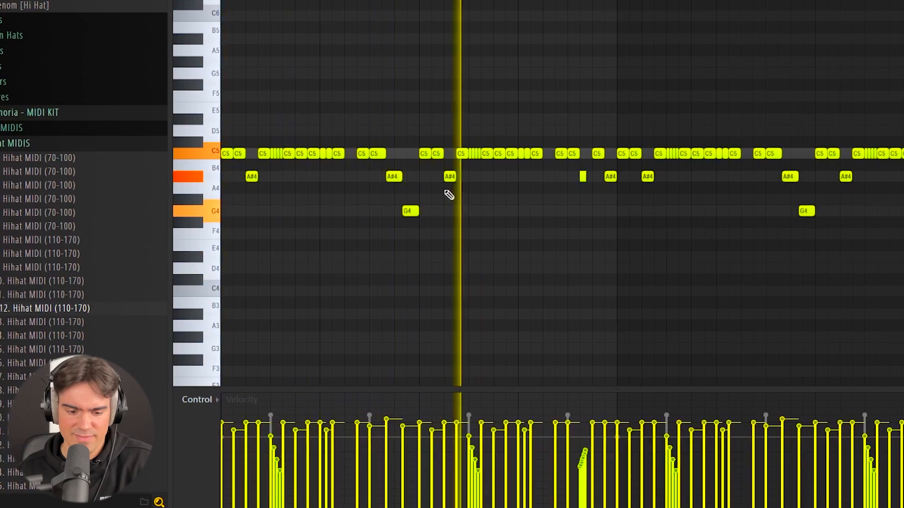
Examine the pitched-down A#4 and G4 notes in both halves of the hi-hat pattern.
left_click_drag(369, 140, 413, 231)
left_click(415, 233, "ctrl")
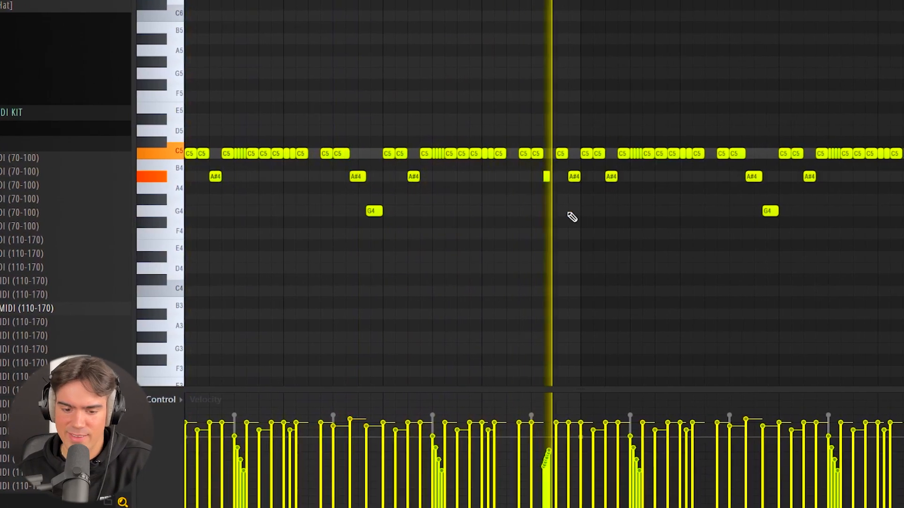
scroll(630, 230, "down", 1)
scroll(604, 233, "down", 1)
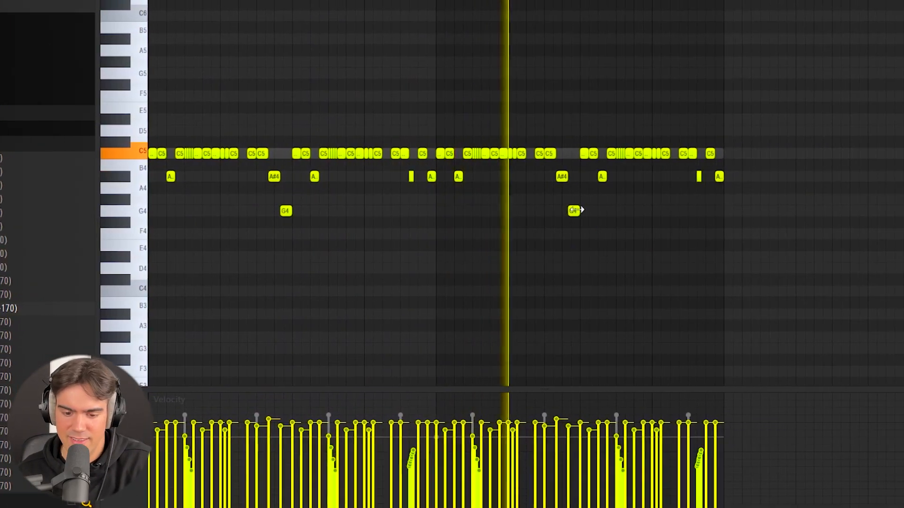
left_click_drag(531, 137, 565, 234)
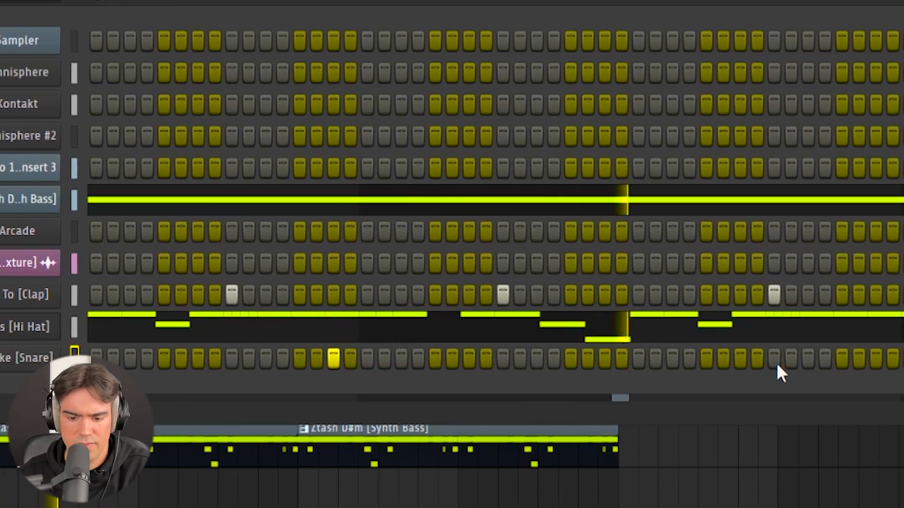
Add snare hits on steps 41, 43 and 51, and repeat the four-bar snare pattern in bars 5 to 8.
left_click(882, 360)
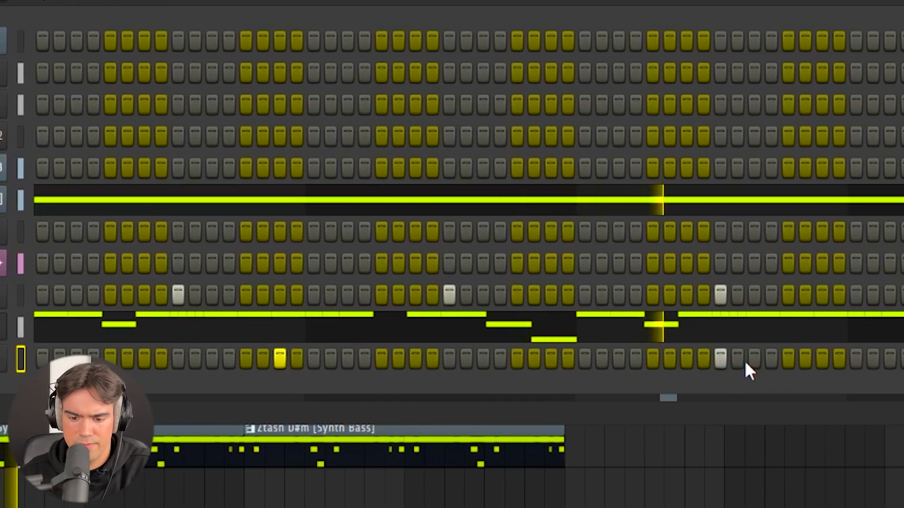
left_click(861, 360)
left_click(836, 360)
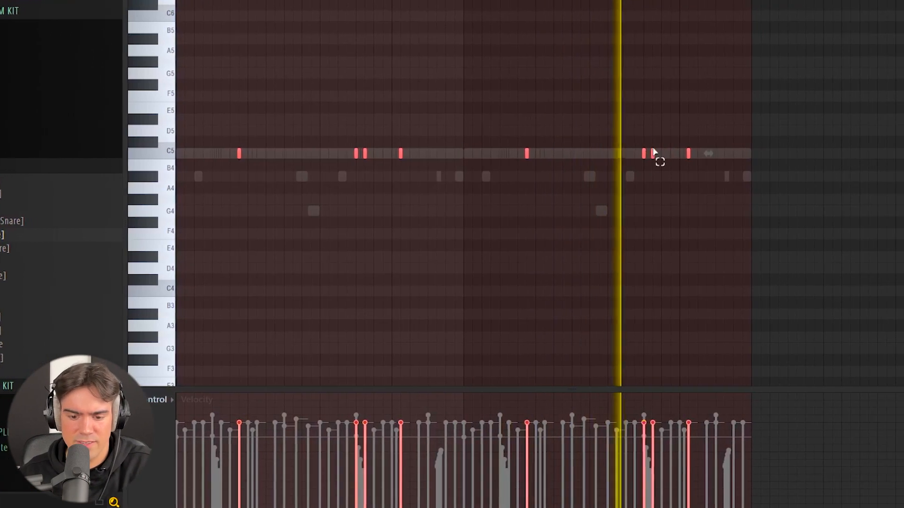
left_click(707, 152, "ctrl")
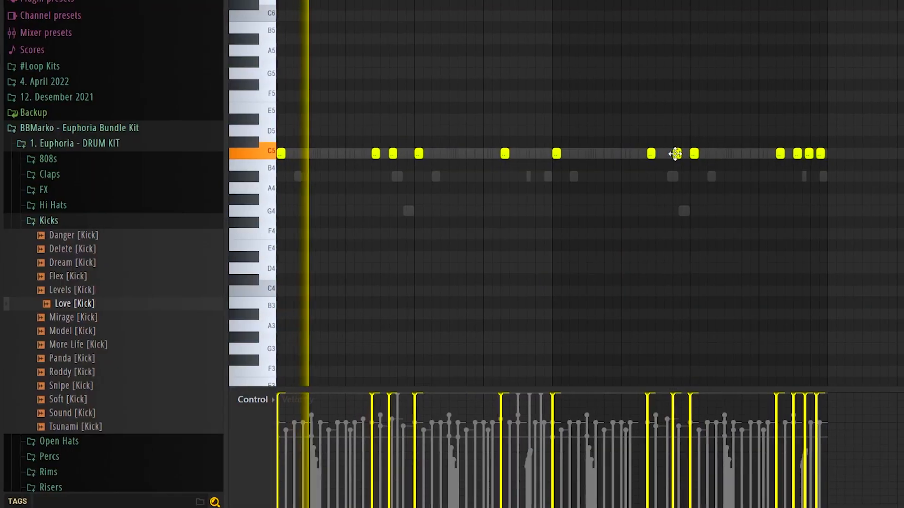
Slightly lower the velocity of the third C5 note in the kick pattern.
left_click(393, 154)
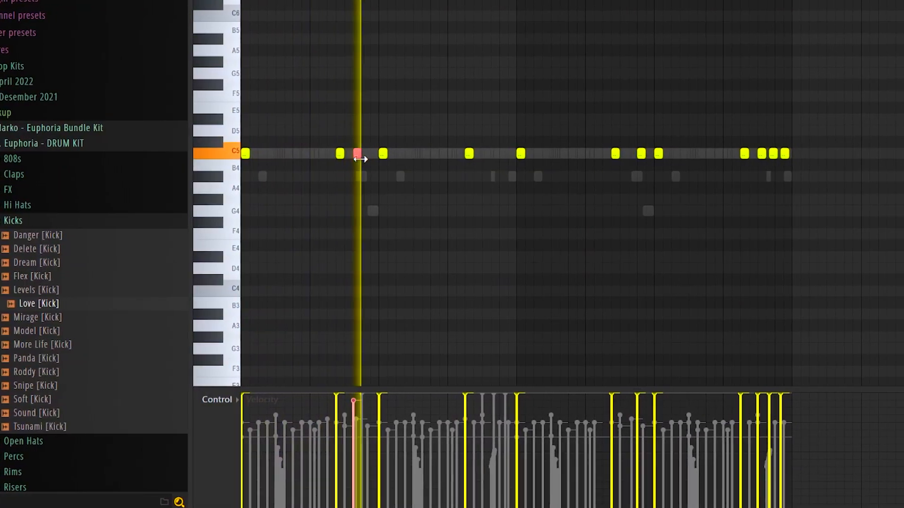